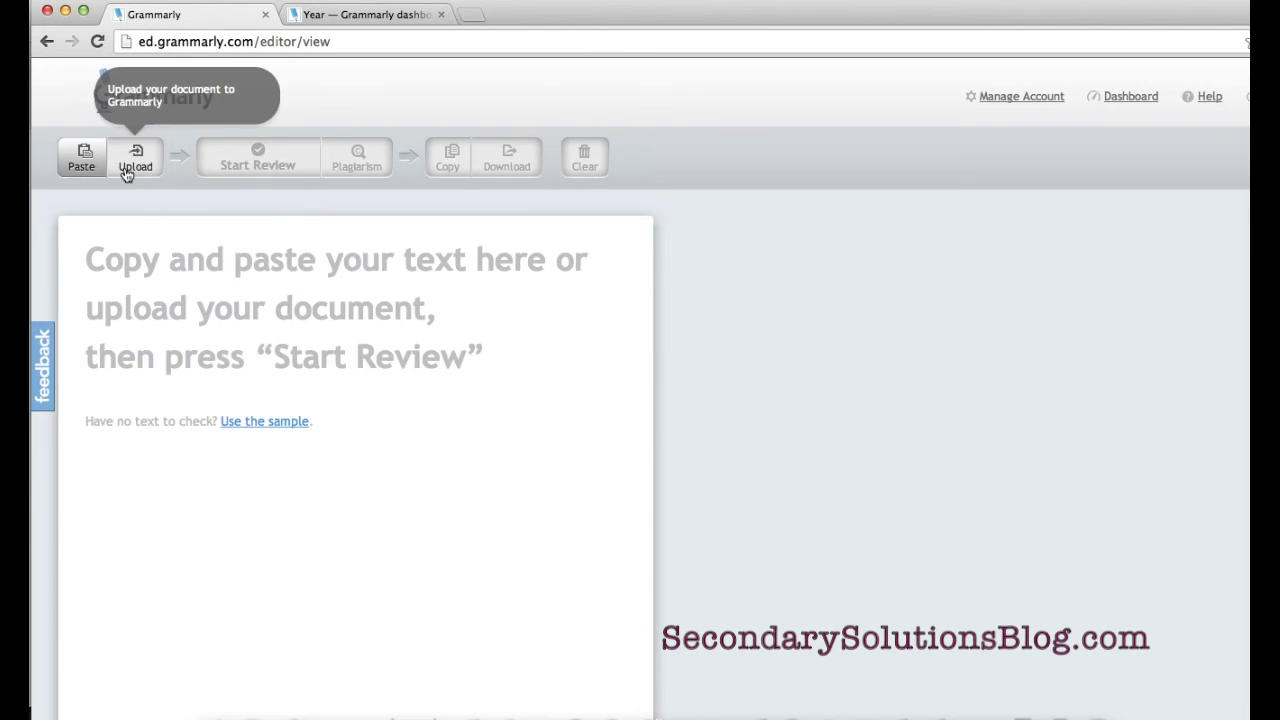
# Step: Paste the essay "Ambiguity in a Veil" into the editor and start its review as an Academic paper
pyautogui.click(145, 298)
pyautogui.press('super+v')
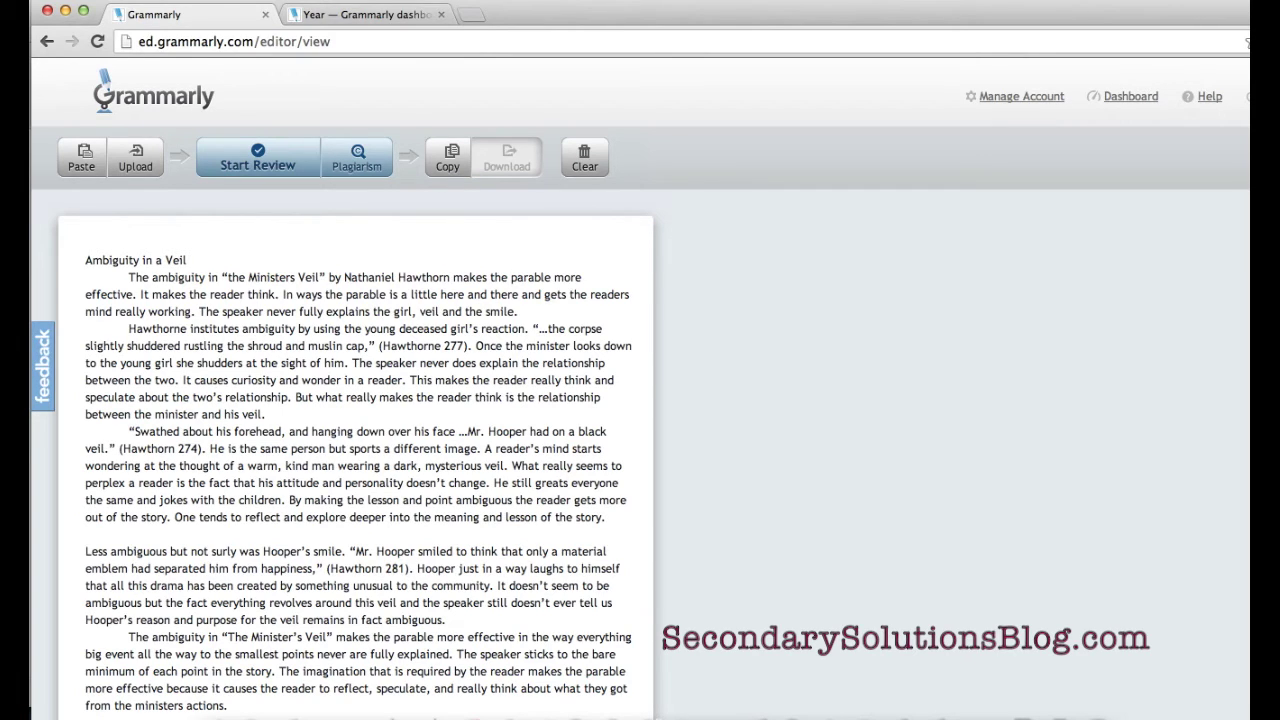
pyautogui.moveTo(250, 165)
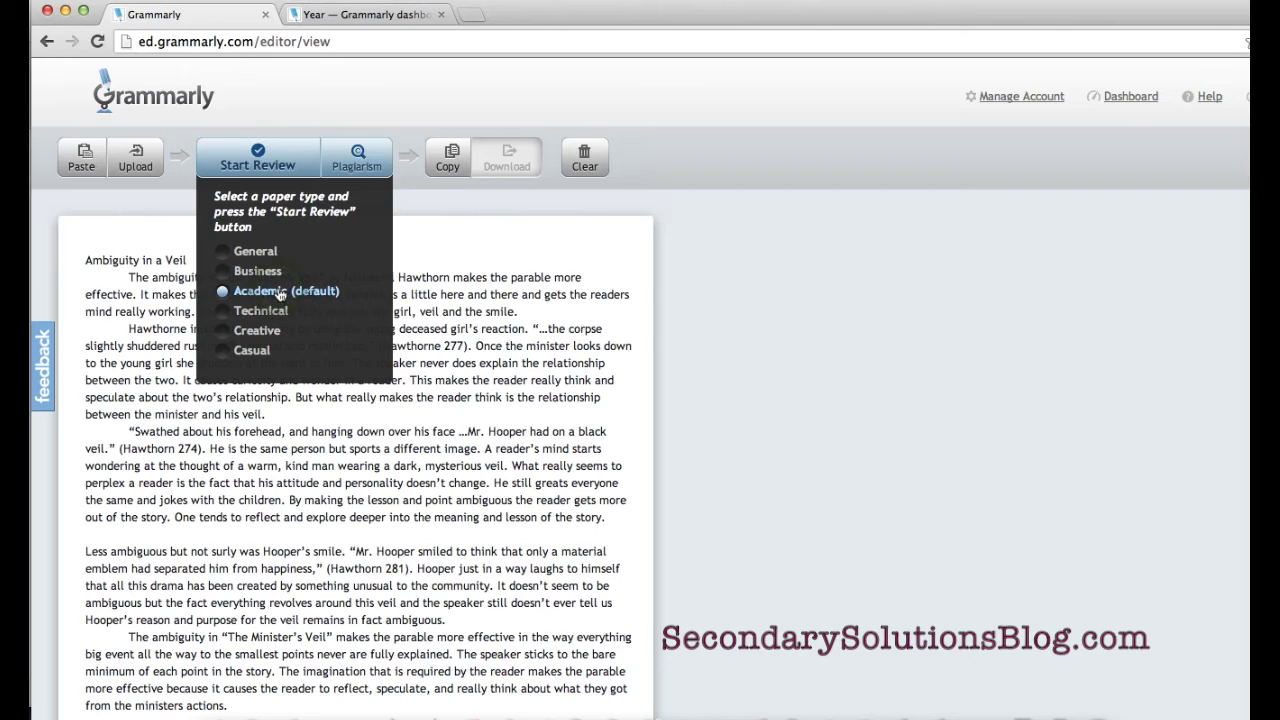
pyautogui.click(275, 151)
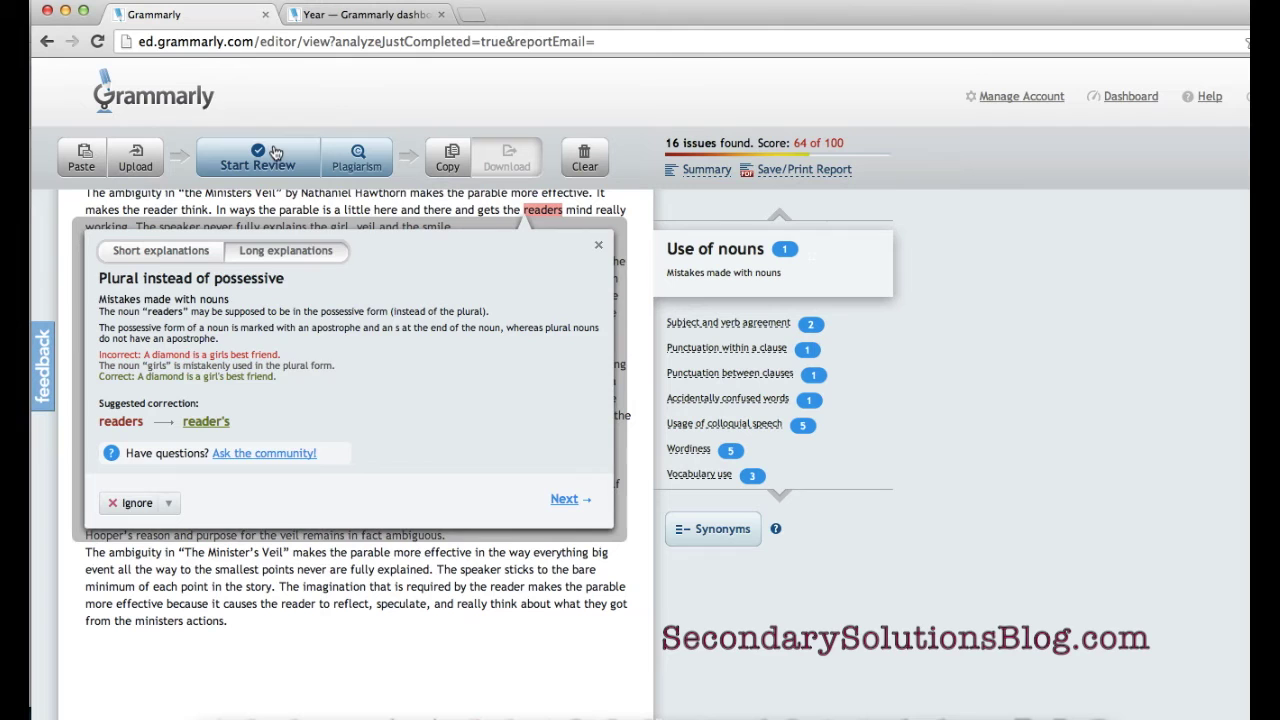
# Step: Accept the possessive-form correction, replacing "readers" with "reader's" in the first paragraph
pyautogui.tripleClick(409, 291)
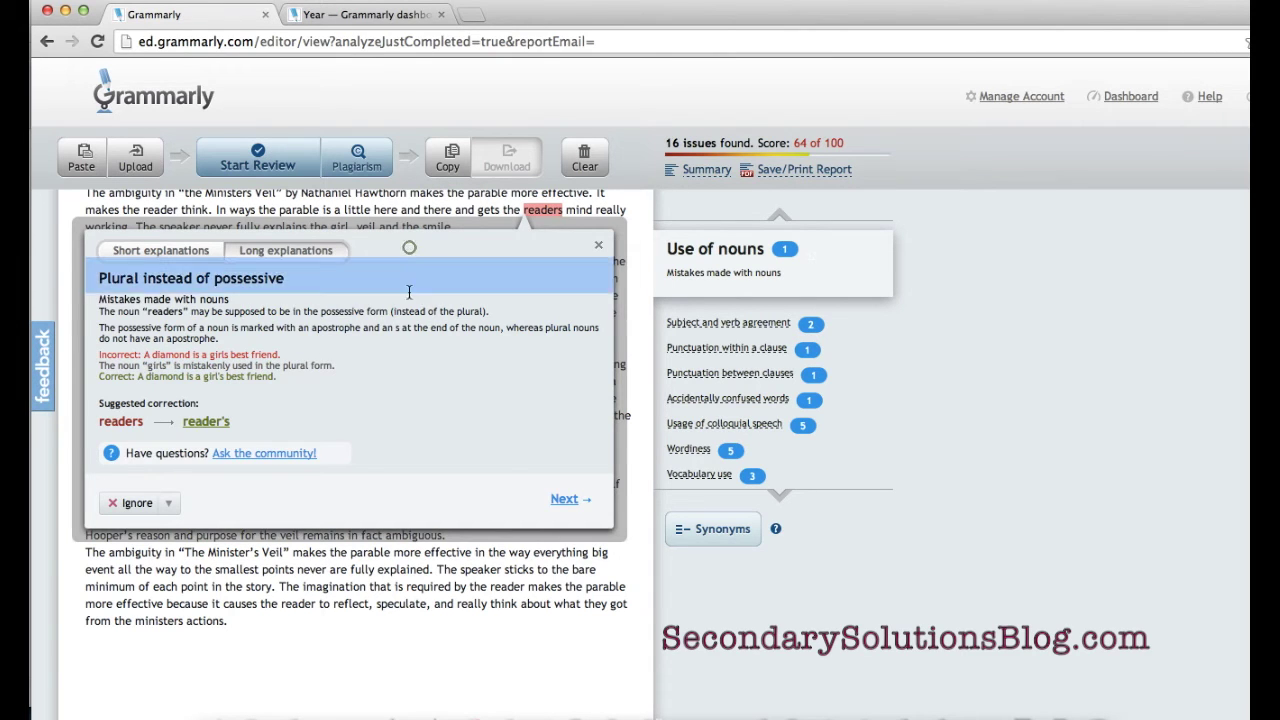
pyautogui.tripleClick(410, 289)
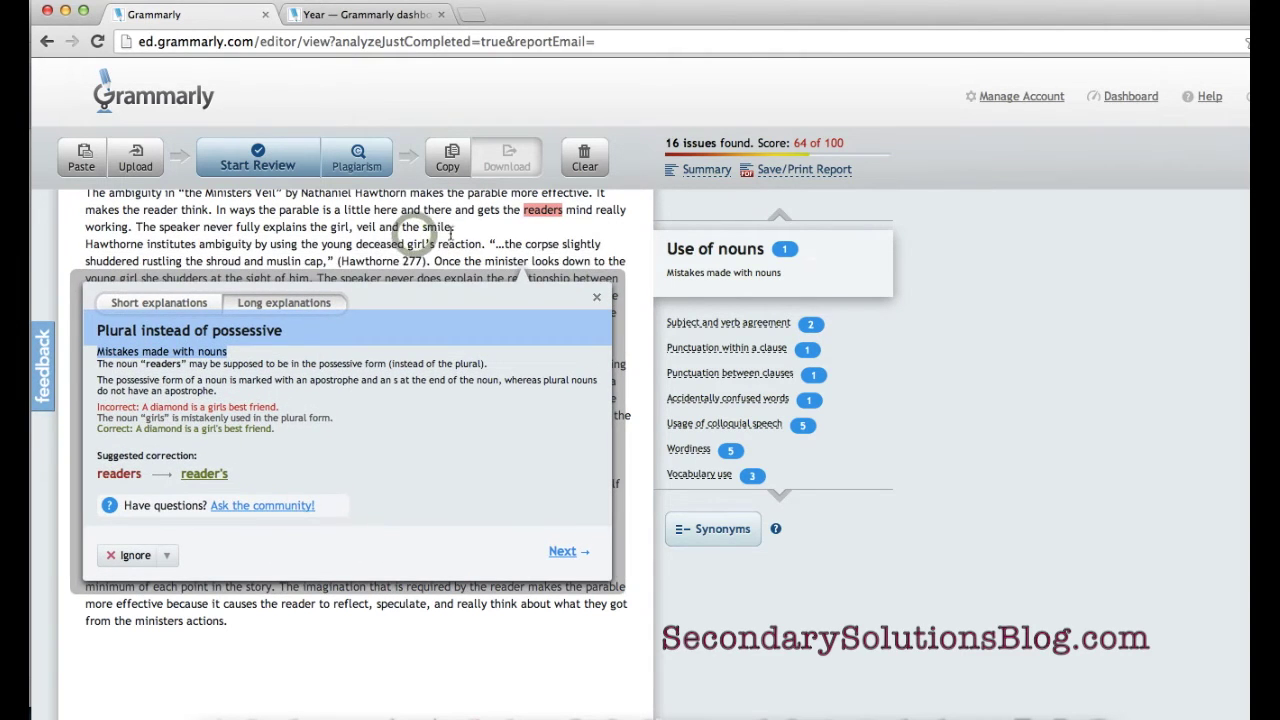
pyautogui.click(213, 480)
pyautogui.click(213, 480)
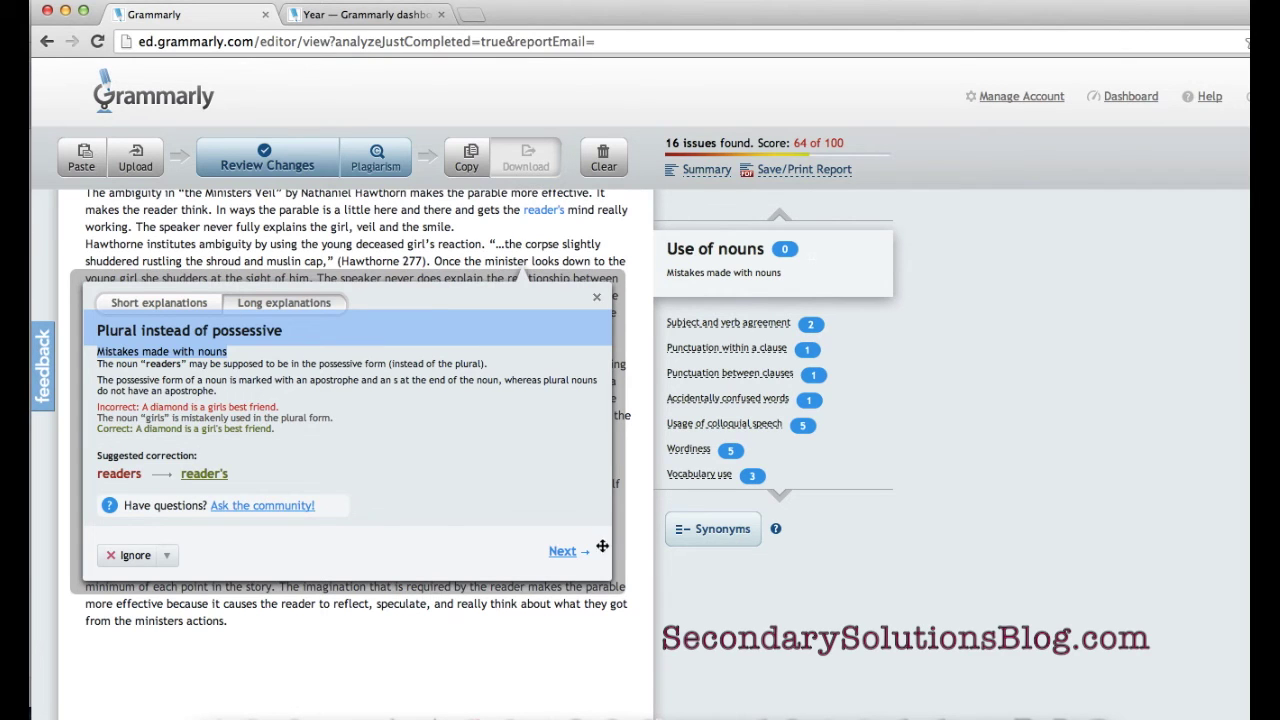
# Step: Accept both subject and verb agreement corrections, replacing "does" with "do" and "remains" with "remain"
pyautogui.click(565, 553)
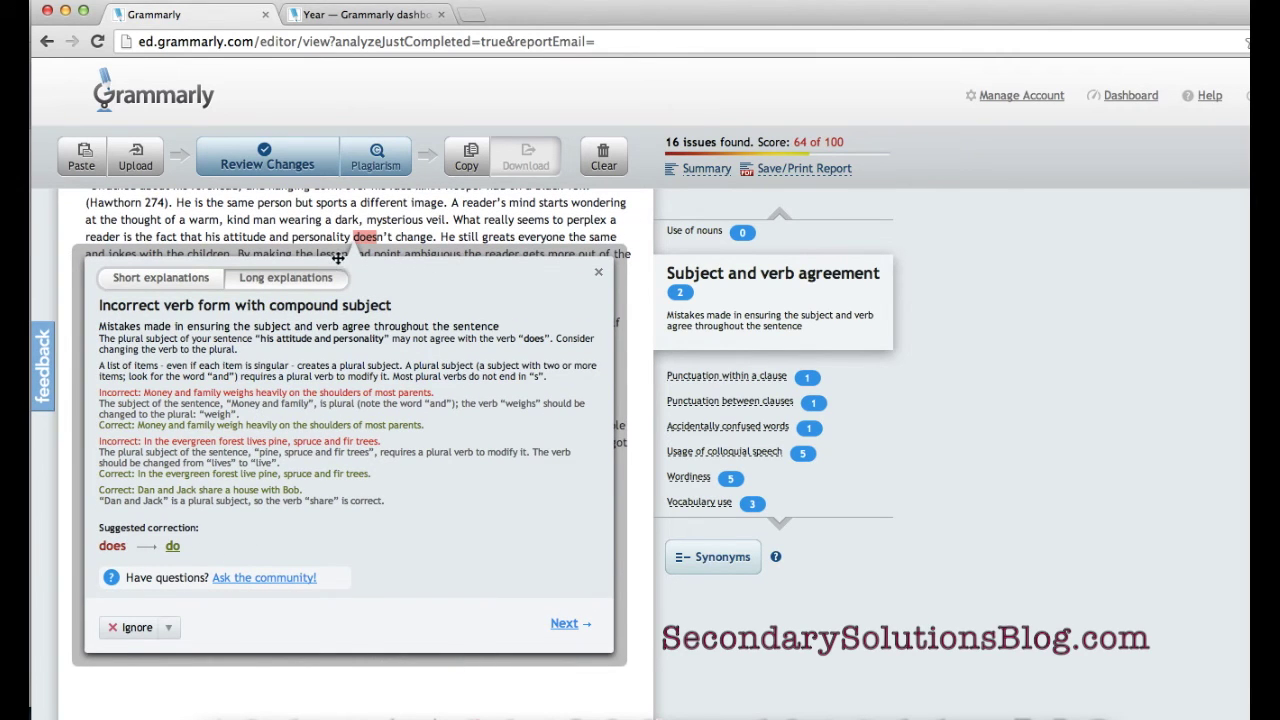
pyautogui.click(174, 547)
pyautogui.rightClick(558, 625)
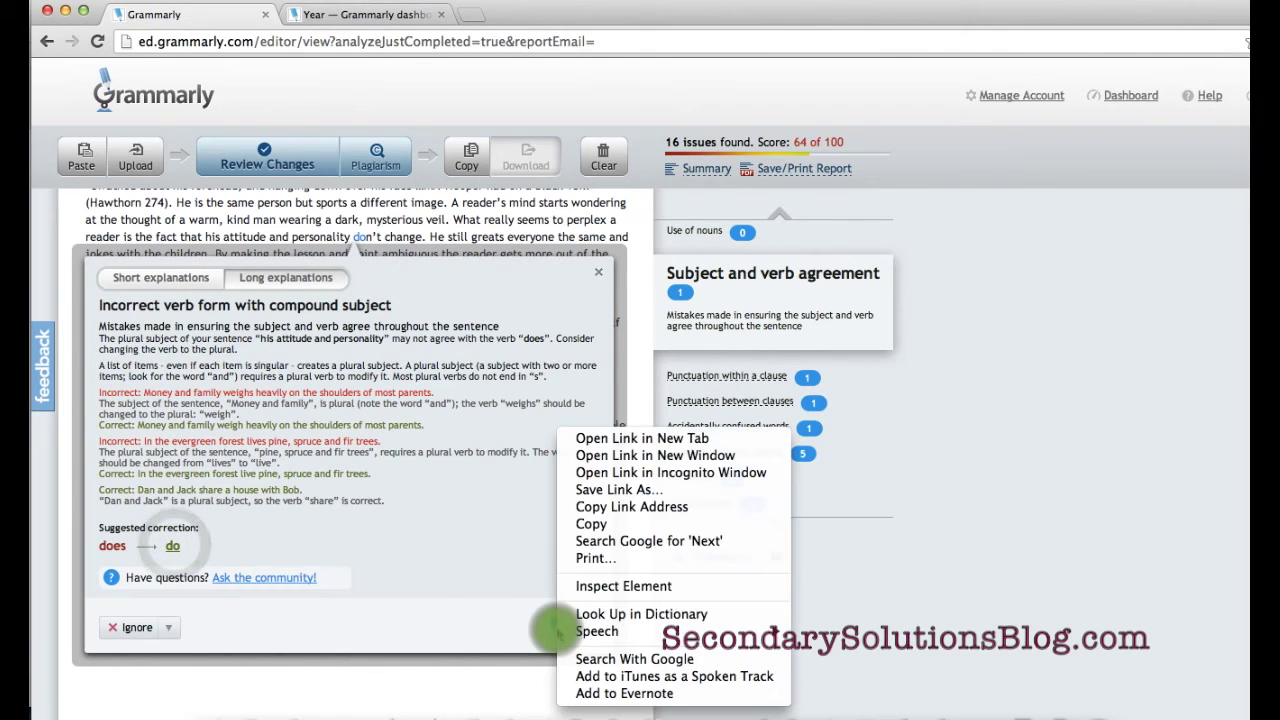
pyautogui.click(558, 625)
pyautogui.click(564, 623)
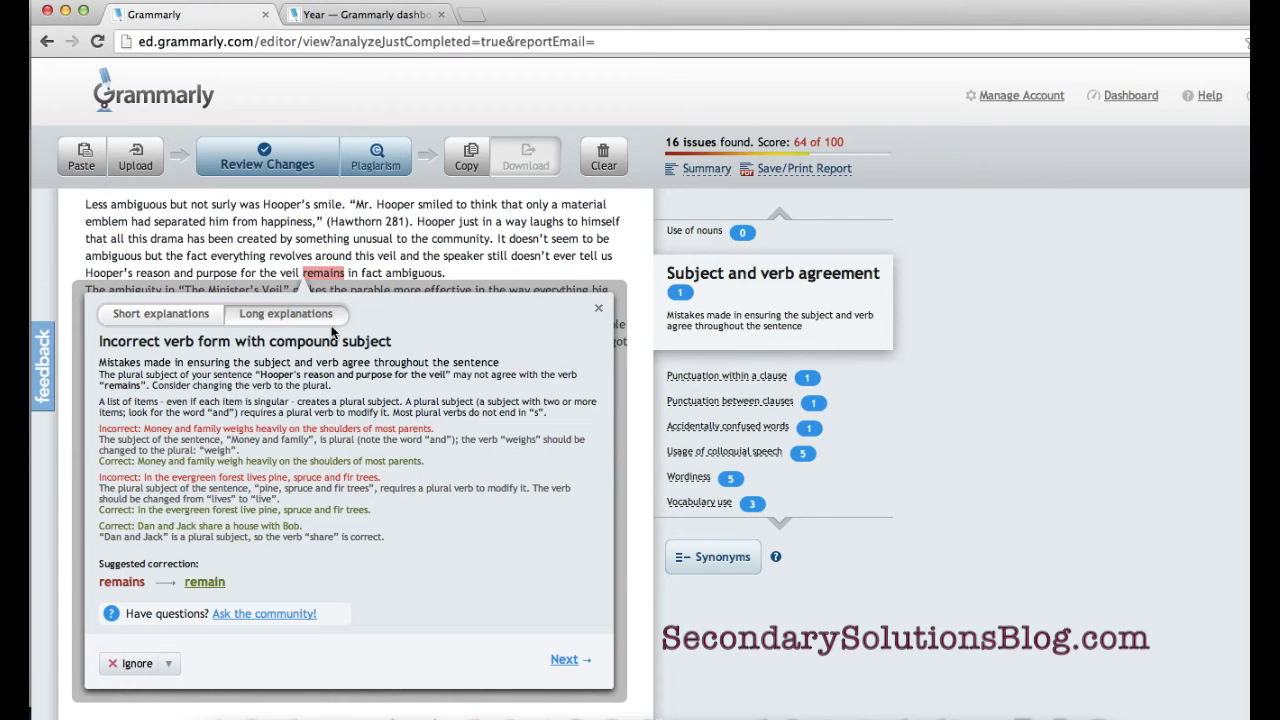
pyautogui.click(207, 583)
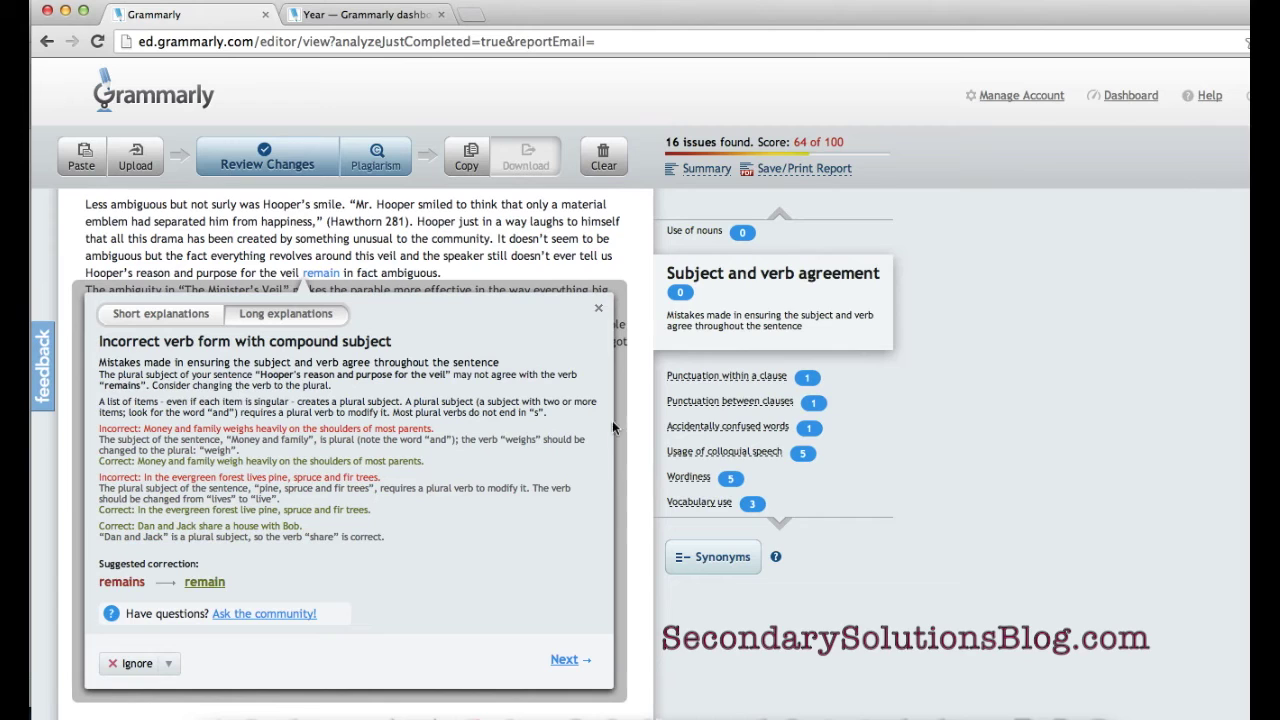
# Step: Correct the accidentally confused word "greats" to "greets" and go on to the next issue
pyautogui.click(745, 428)
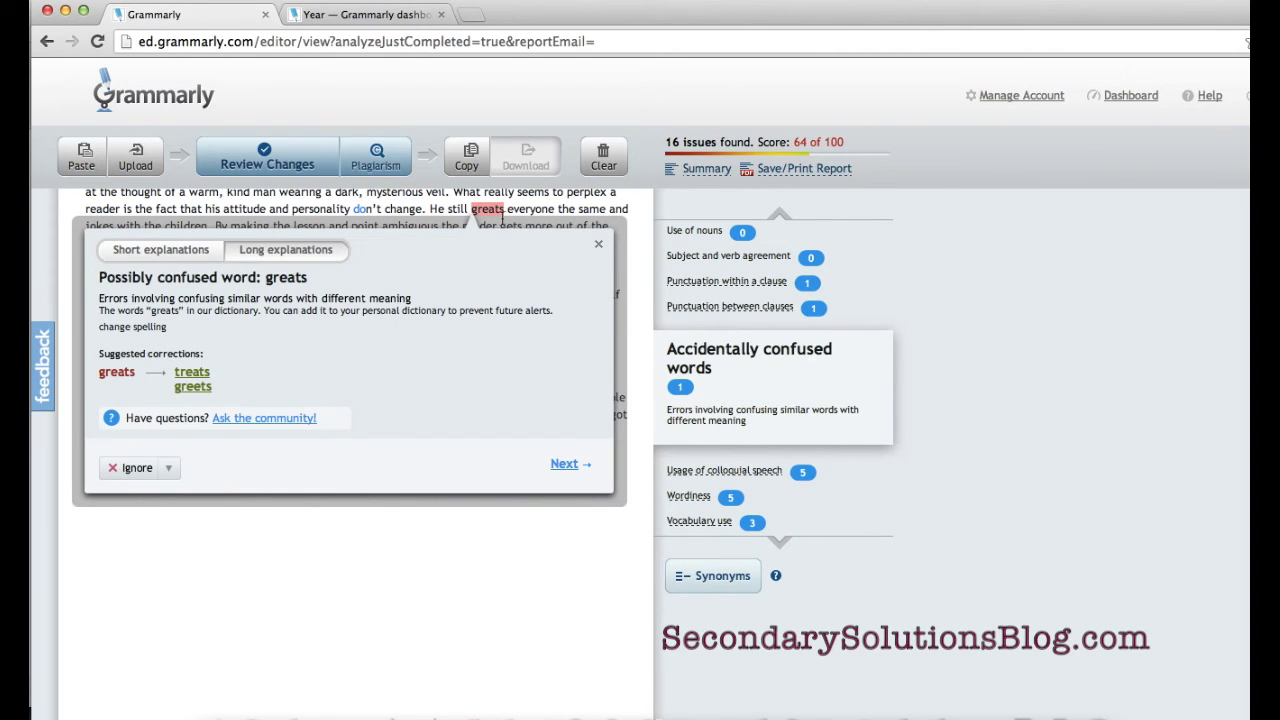
pyautogui.click(194, 390)
pyautogui.click(573, 462)
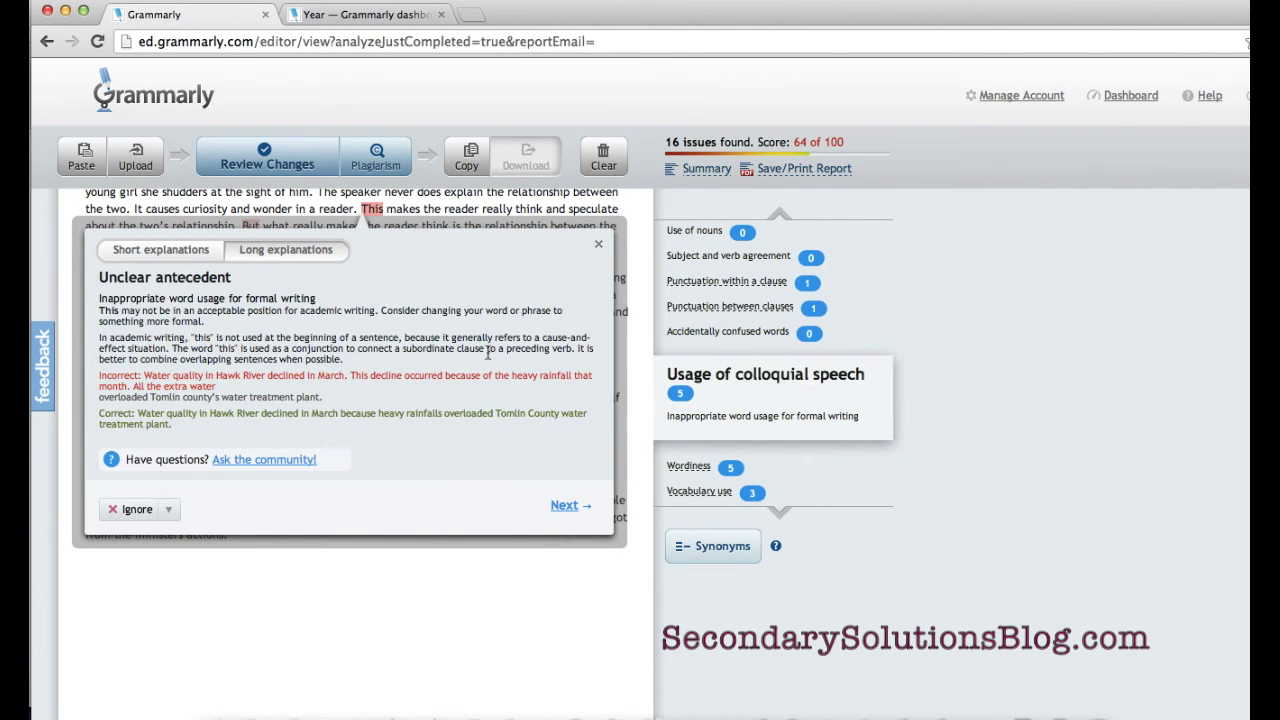
# Step: Open the vocabulary use issues and replace the vague word "effective" with "efficient" in the essay's first sentence
pyautogui.click(678, 493)
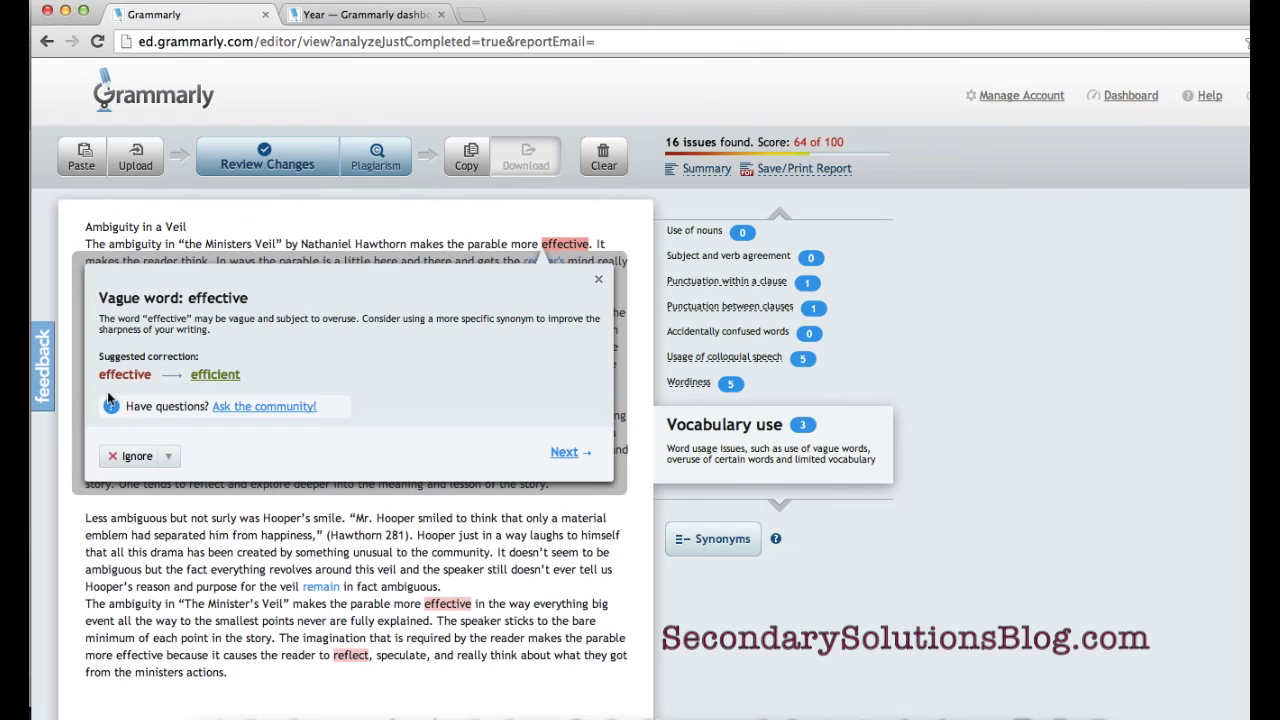
pyautogui.click(215, 375)
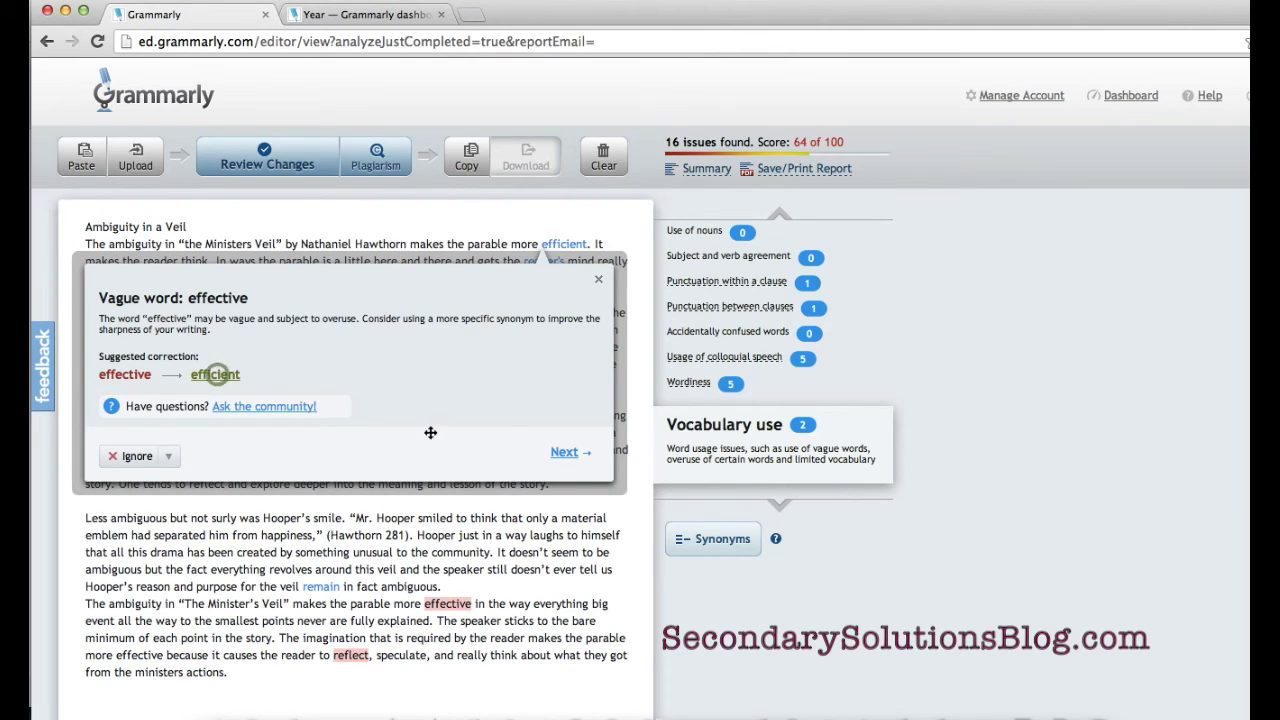
pyautogui.click(566, 453)
# Step: Skip the second "effective" and replace the overused word "reflect" with "consider" in the last paragraph
pyautogui.click(564, 407)
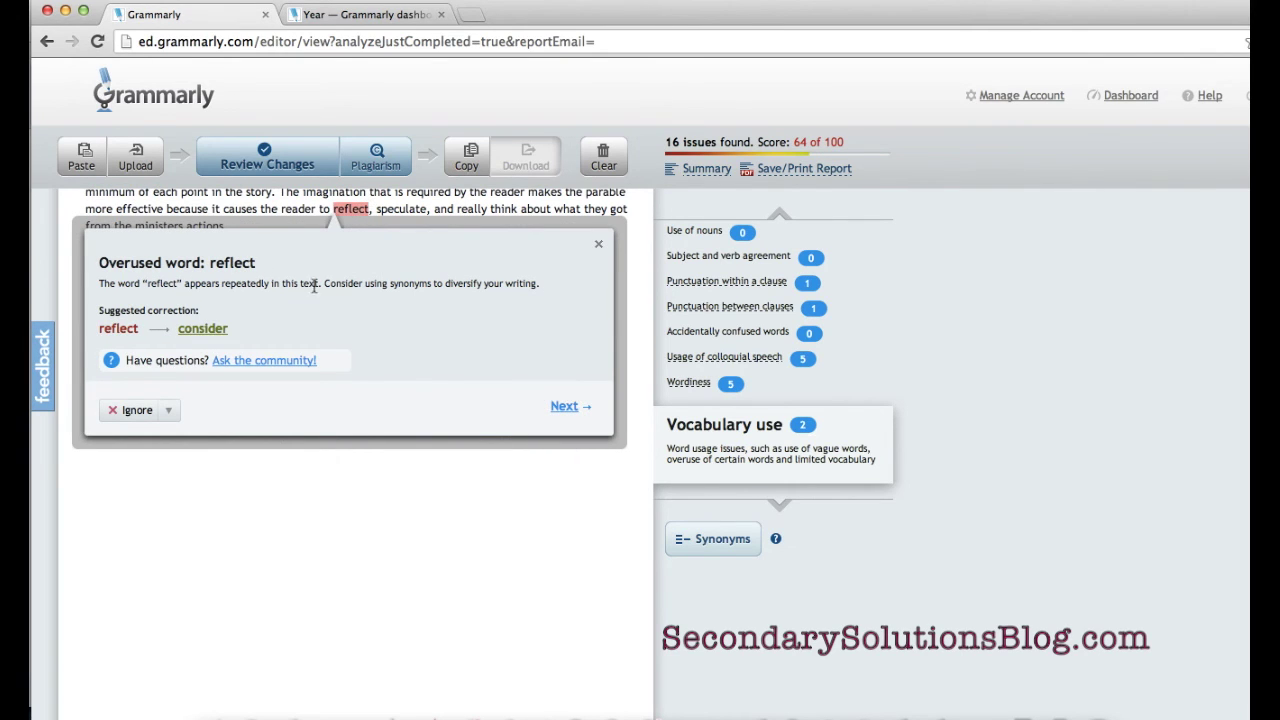
pyautogui.click(200, 328)
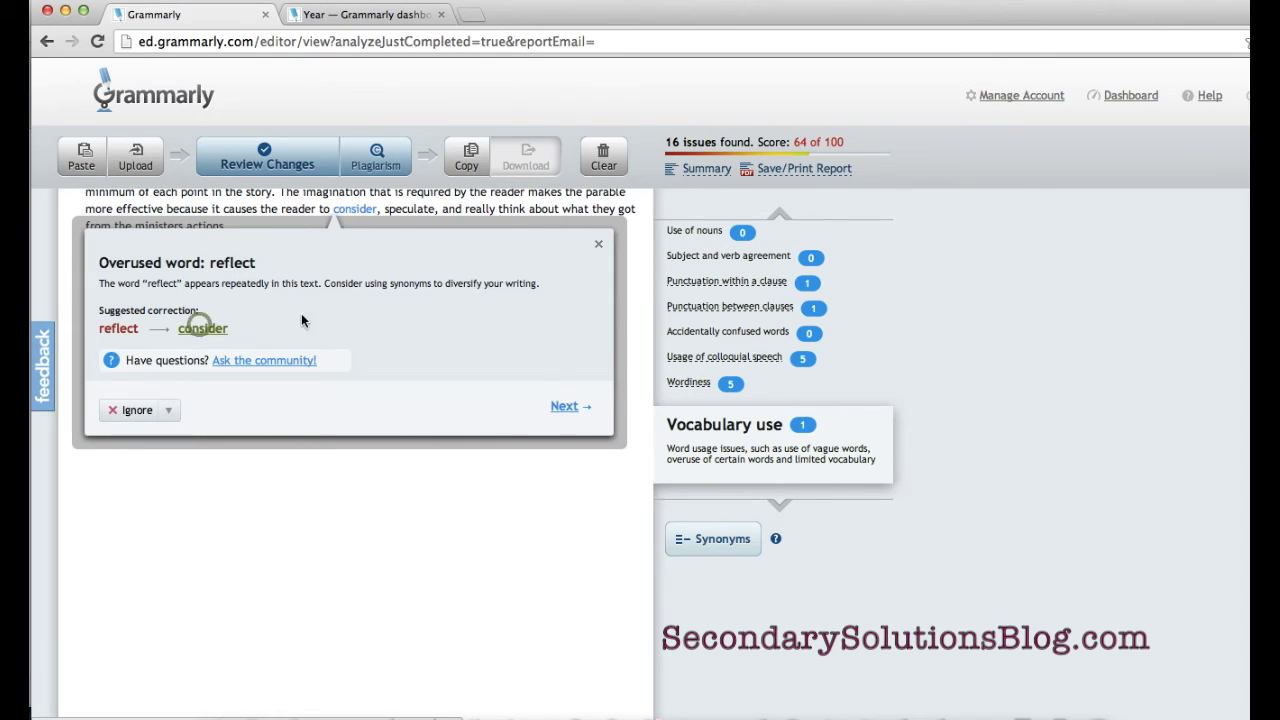
pyautogui.click(564, 408)
pyautogui.scroll(10, 563, 420)
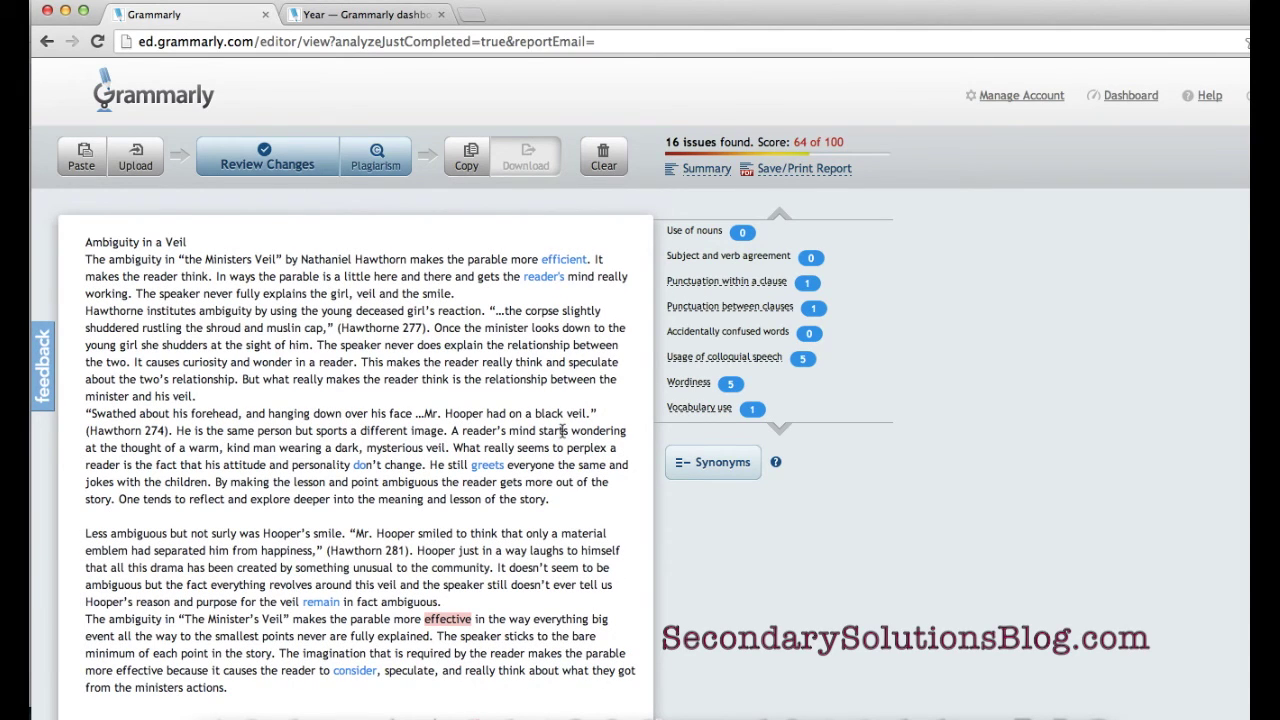
# Step: Save the review report as a PDF and examine the summary of writing issues by category
pyautogui.click(798, 178)
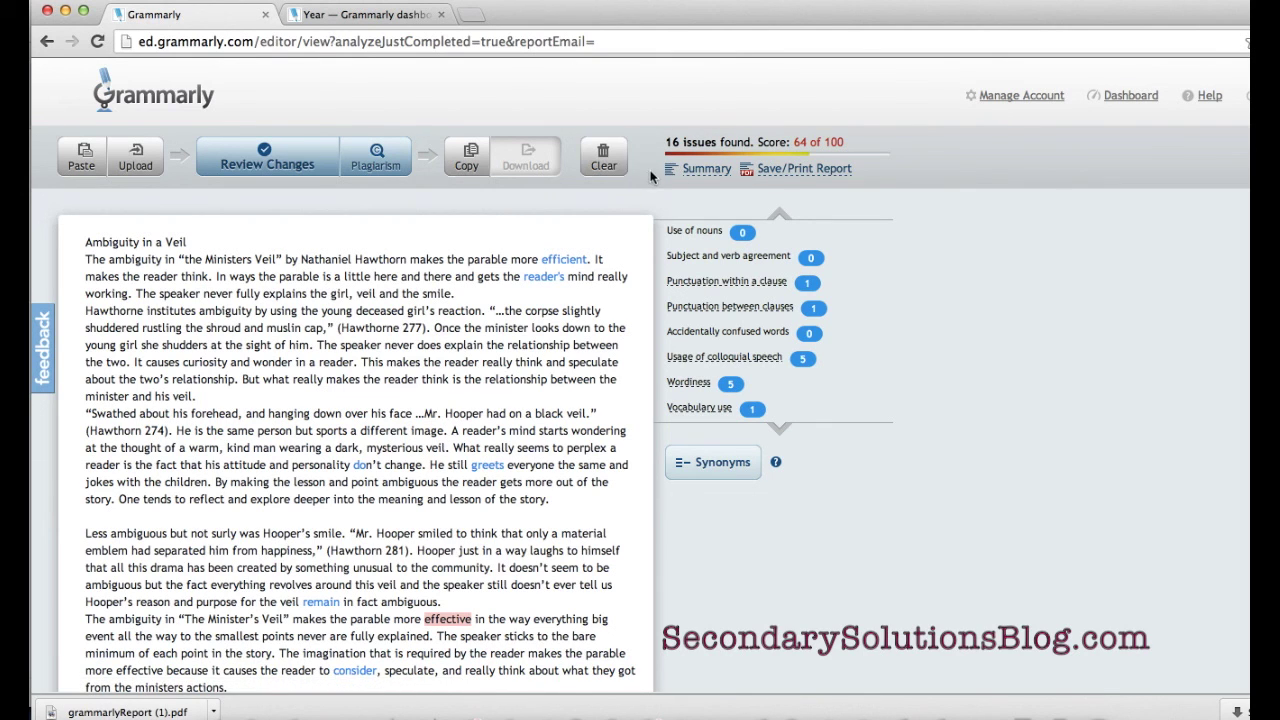
pyautogui.click(706, 172)
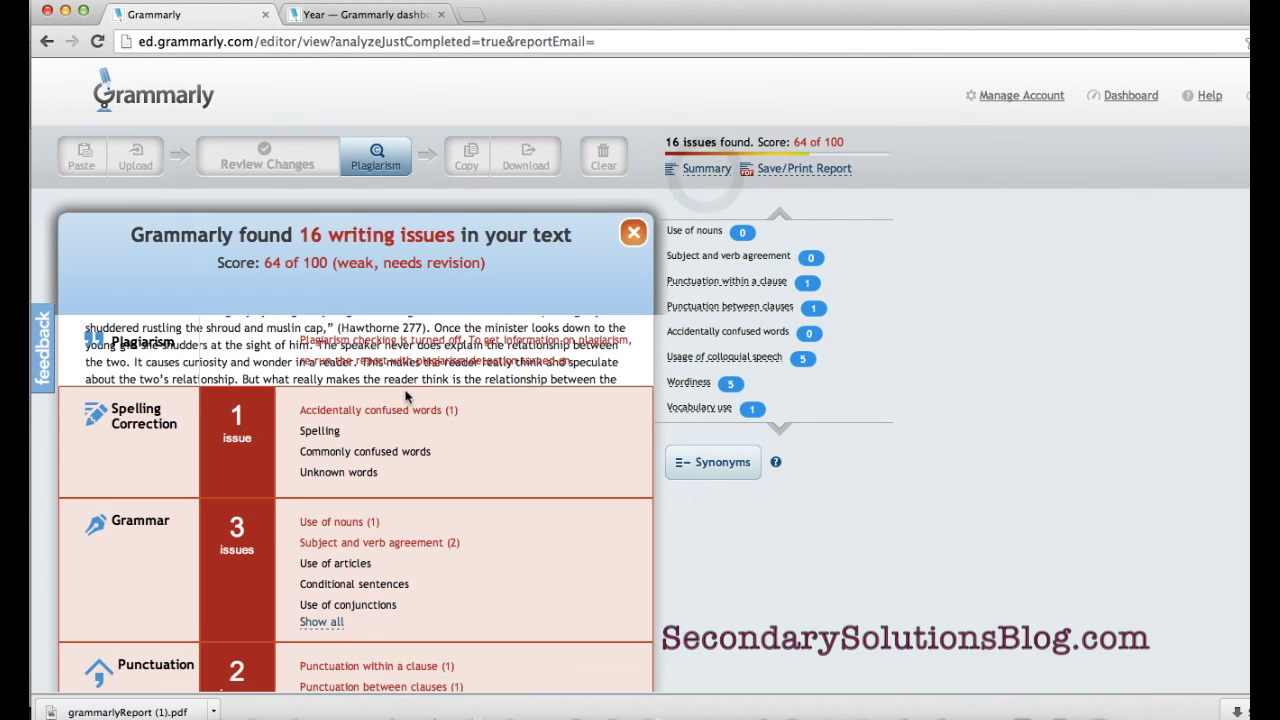
pyautogui.scroll(-2, 406, 397)
pyautogui.scroll(2, 406, 397)
pyautogui.scroll(-3, 406, 395)
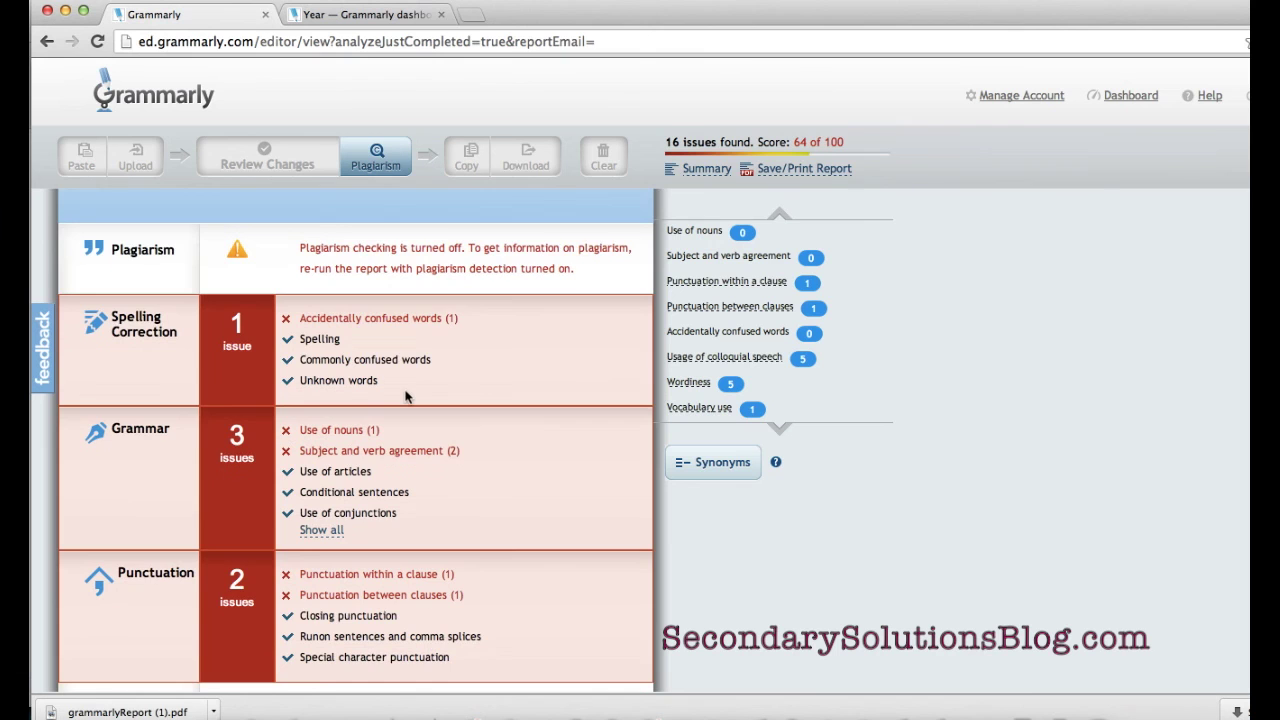
pyautogui.scroll(-1, 406, 390)
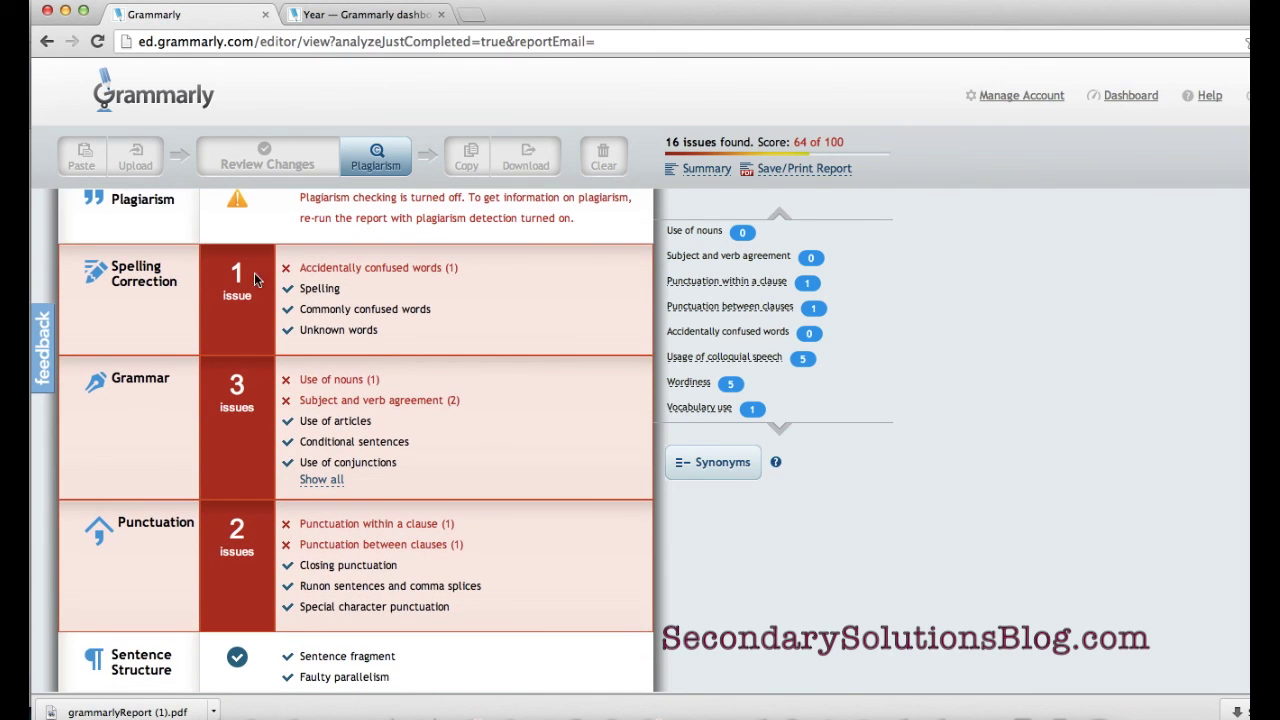
pyautogui.scroll(-3, 433, 289)
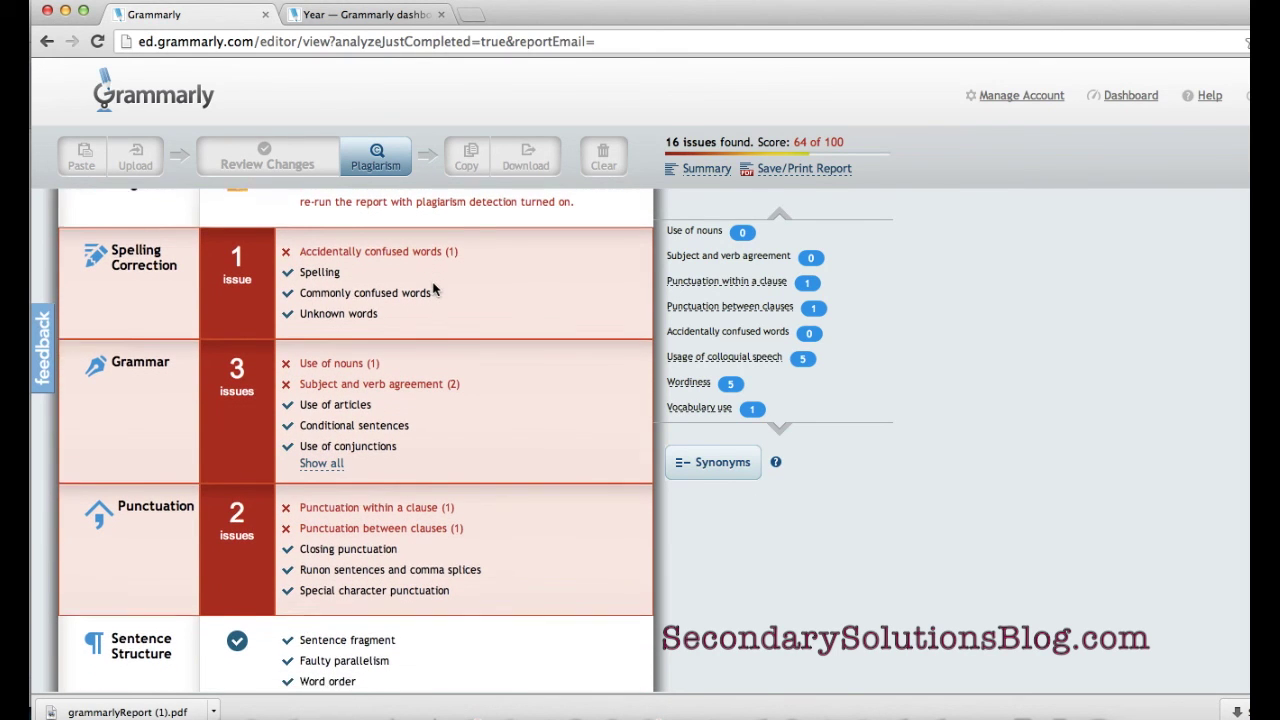